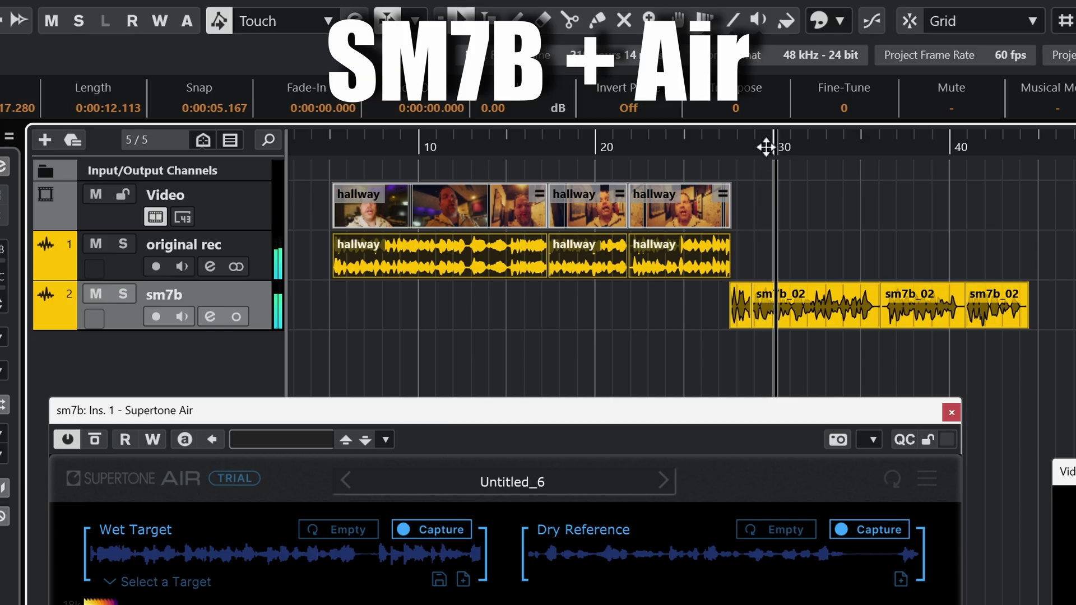
Compare the SM7B take through Air with the original hallway recording by switching playback between the two tracks
{"action": "left_click", "coordinate": [962, 146]}
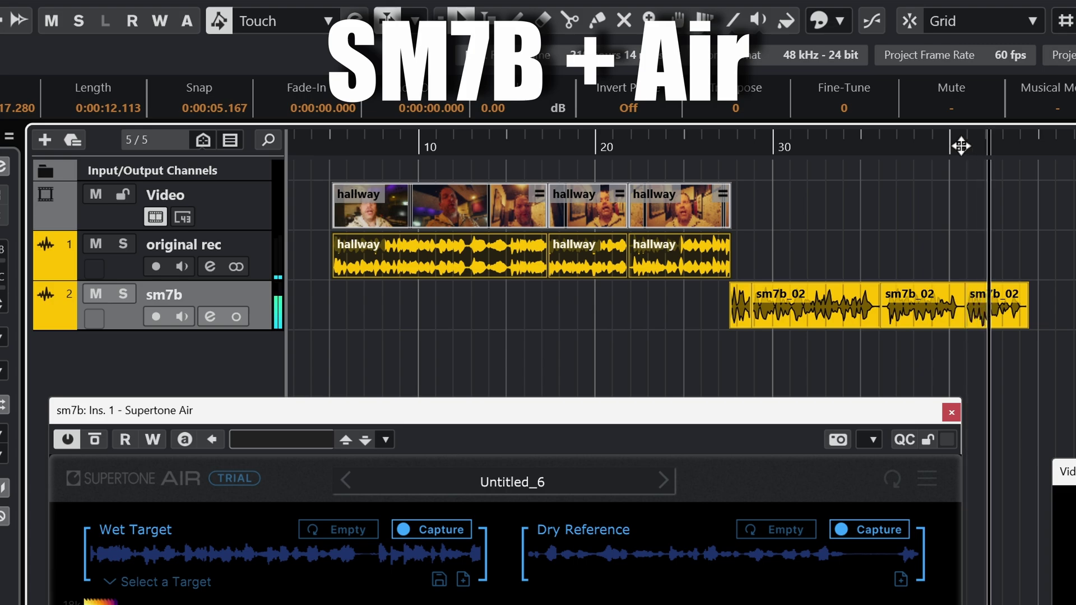
{"action": "left_click", "coordinate": [685, 147]}
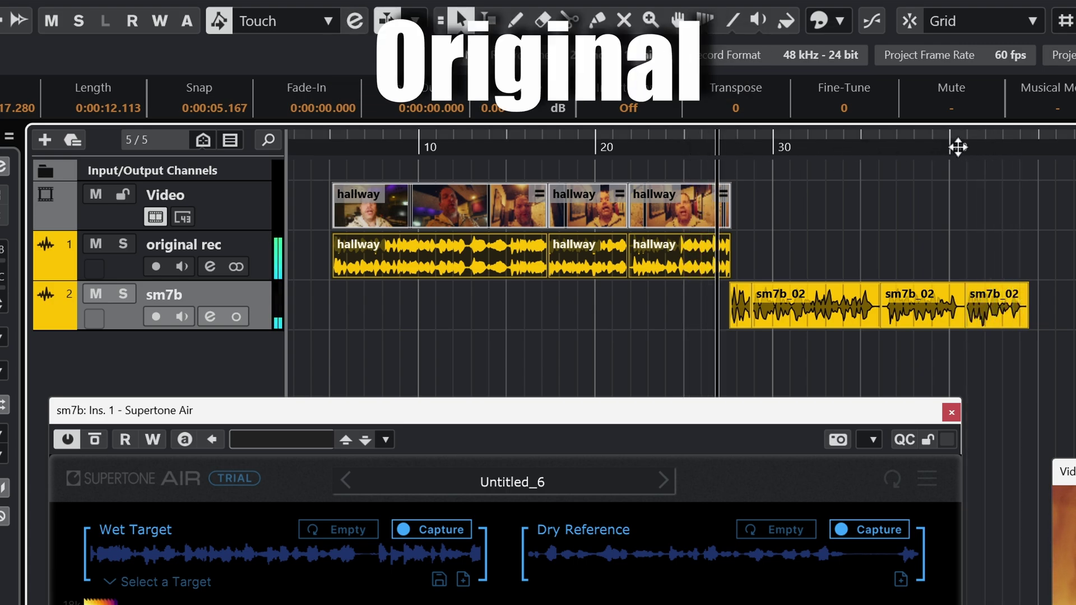
{"action": "left_click", "coordinate": [560, 148]}
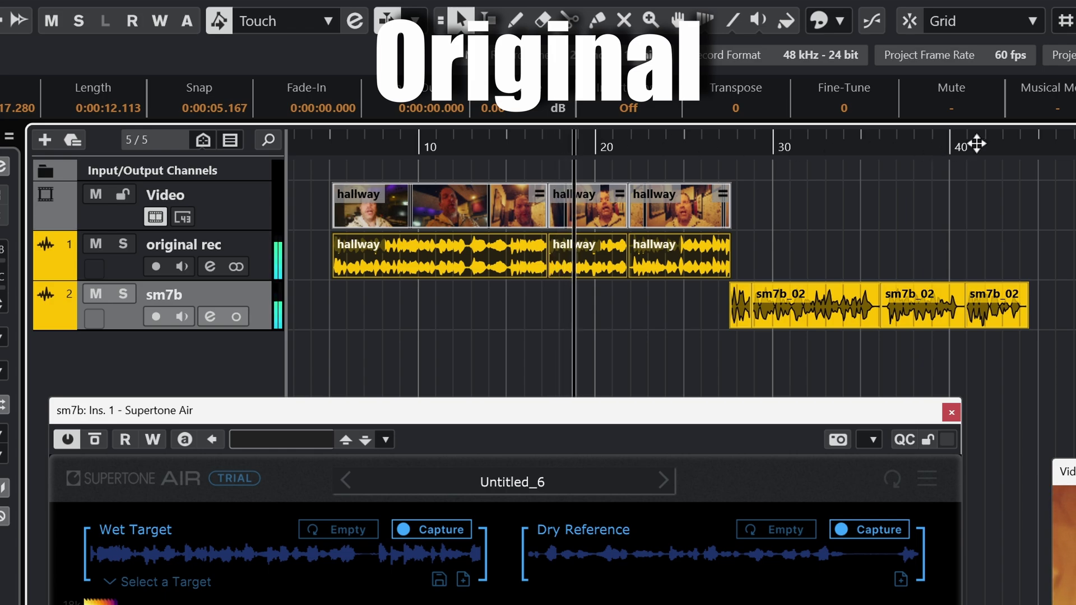
{"action": "left_click", "coordinate": [967, 144]}
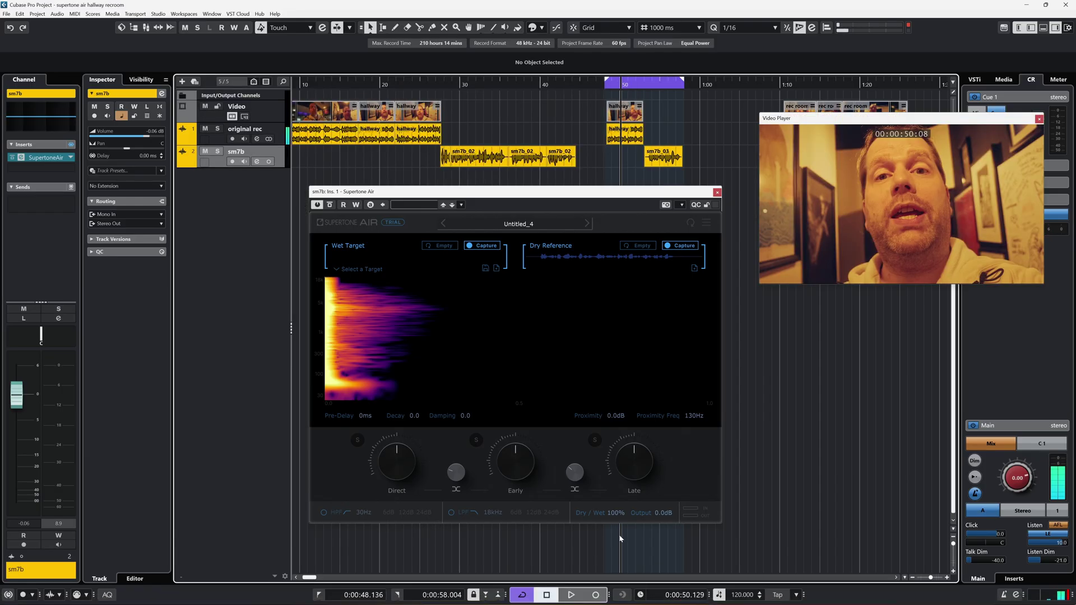
Play the second hallway loop, set Air's output to 5.2 dB and compare the original and sm7b clips
{"action": "key", "text": "space"}
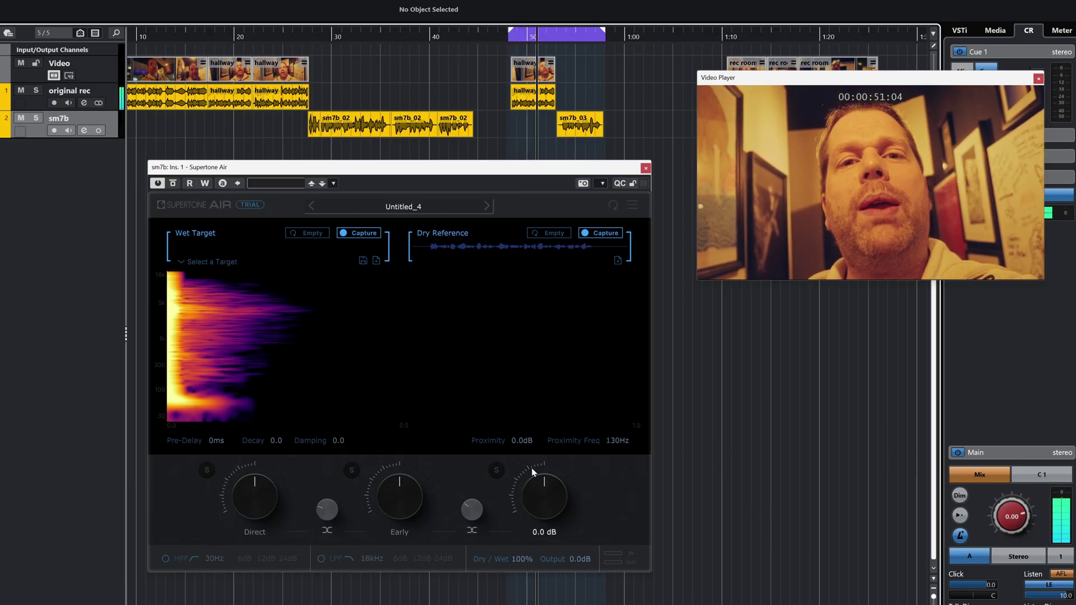
{"action": "left_click", "coordinate": [587, 134]}
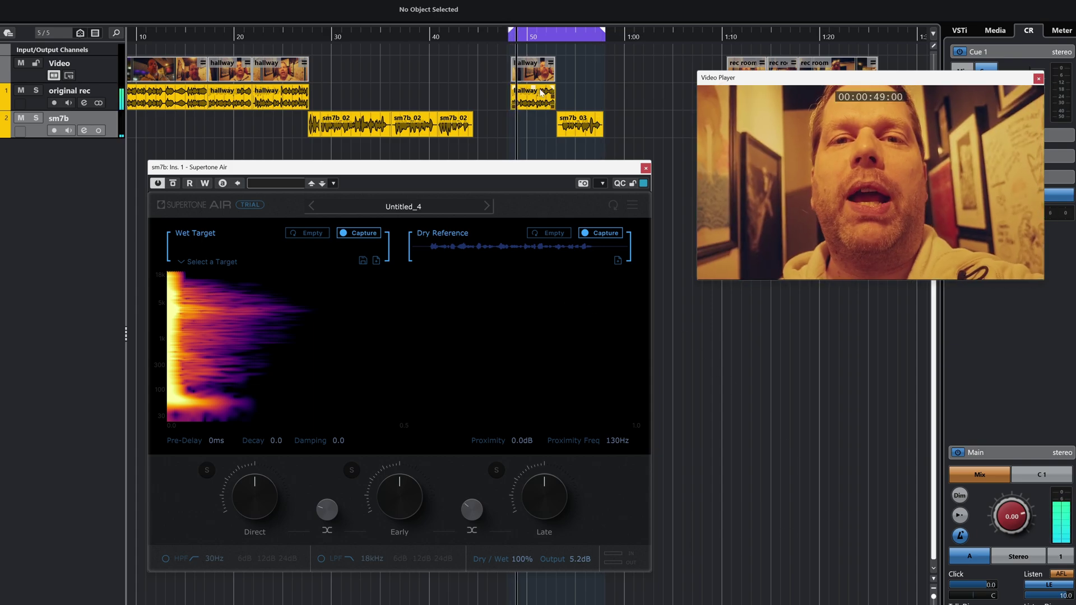
{"action": "left_click", "coordinate": [564, 36]}
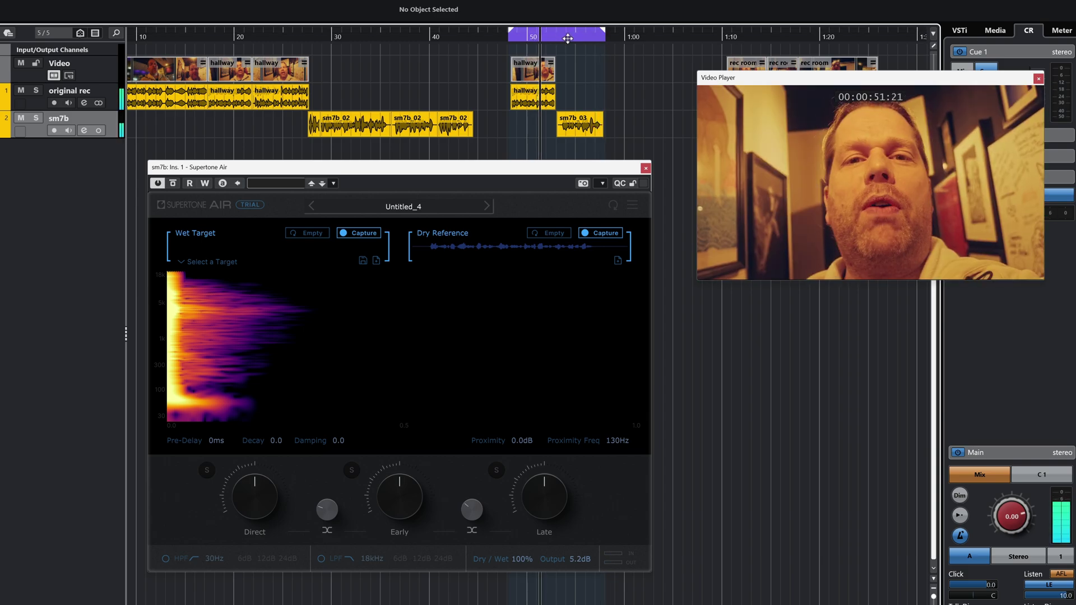
{"action": "left_click", "coordinate": [564, 40]}
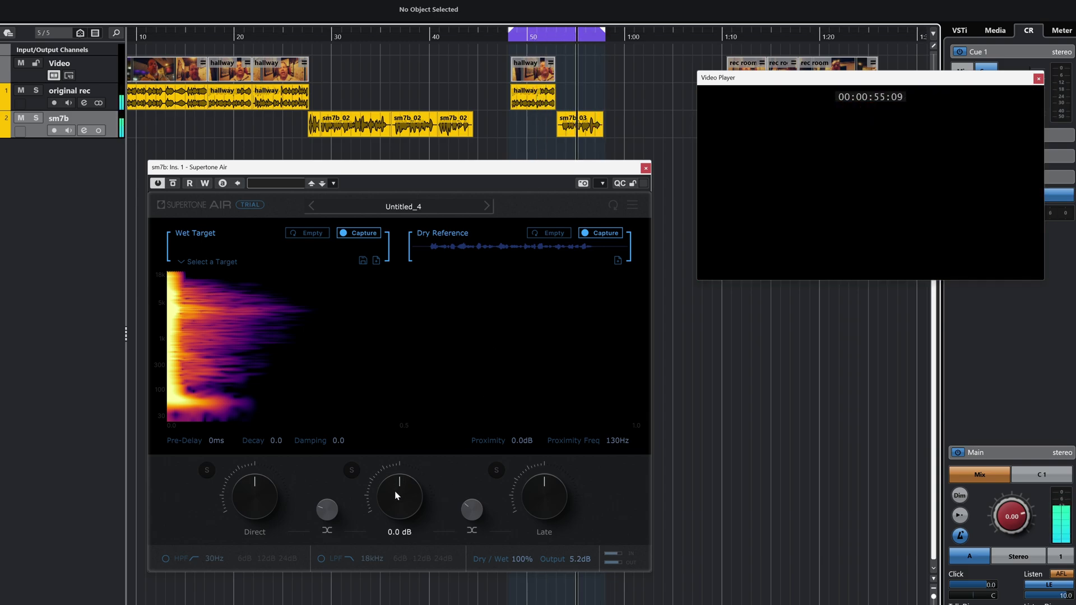
Fine-tune Air's match by lowering Early and raising Late slightly, with Proximity at 4.7 dB and Proximity Freq at 180 Hz
{"action": "left_click_drag", "start_coordinate": [394, 492], "coordinate": [393, 495]}
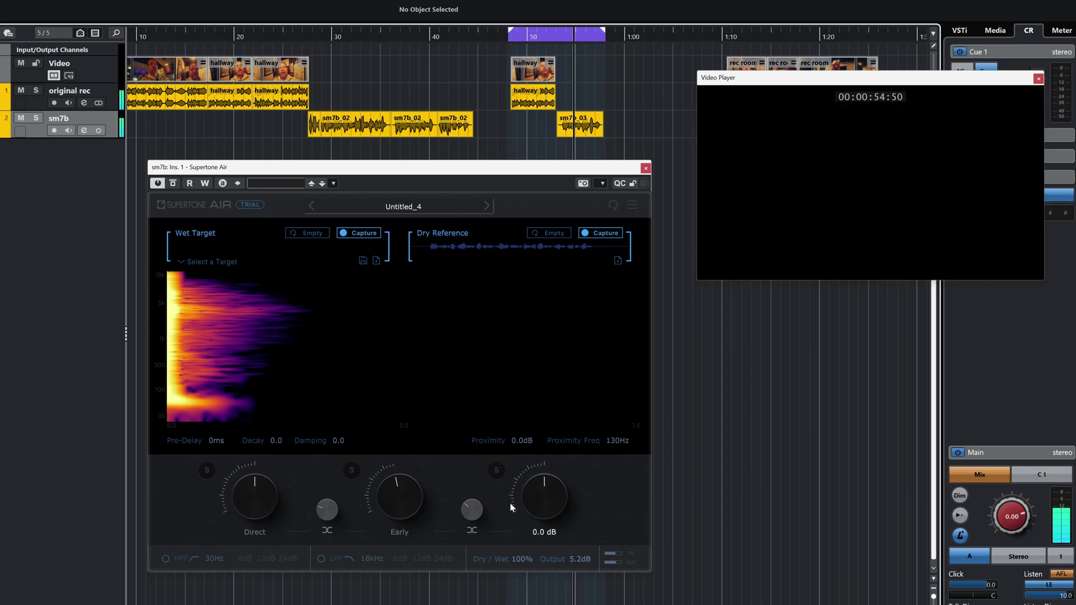
{"action": "left_click_drag", "start_coordinate": [548, 528], "coordinate": [553, 524]}
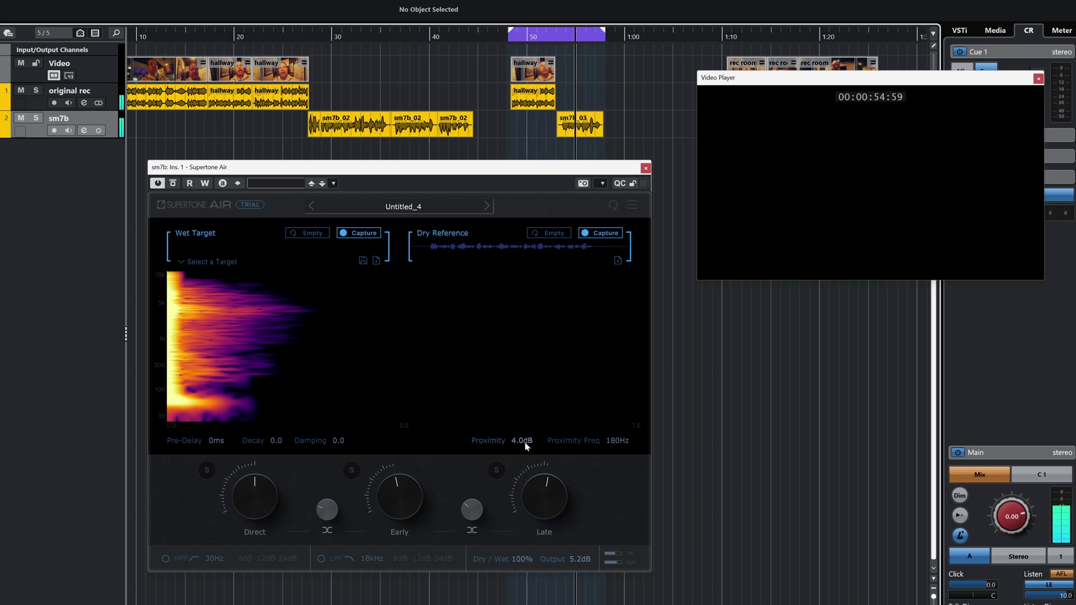
{"action": "left_click_drag", "start_coordinate": [529, 448], "coordinate": [533, 441]}
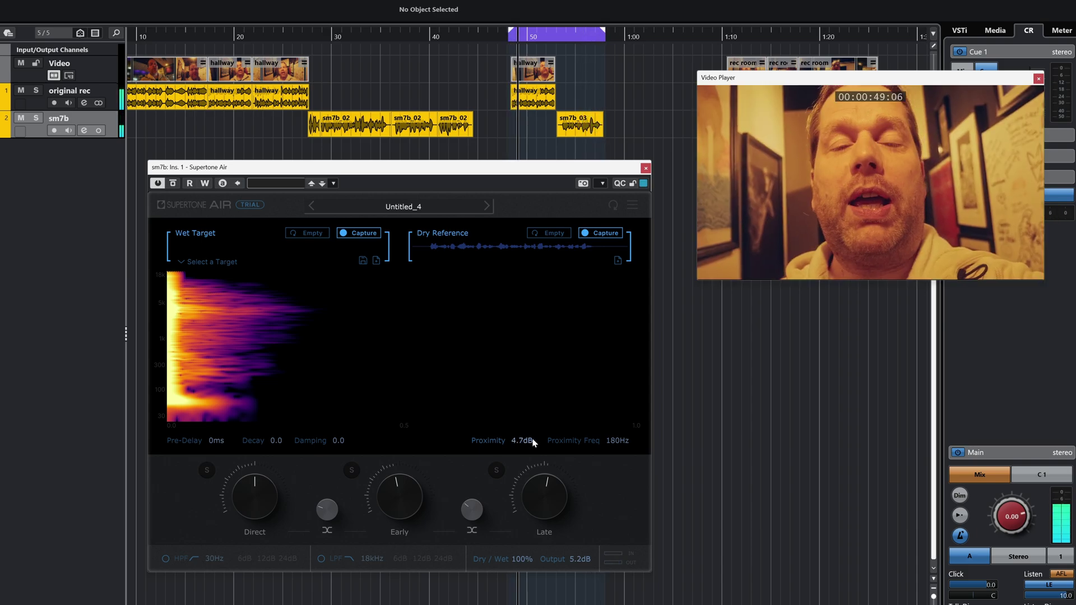
Compare the adjusted SM7B clip with the original hallway clip by moving playback between them
{"action": "left_click", "coordinate": [566, 36]}
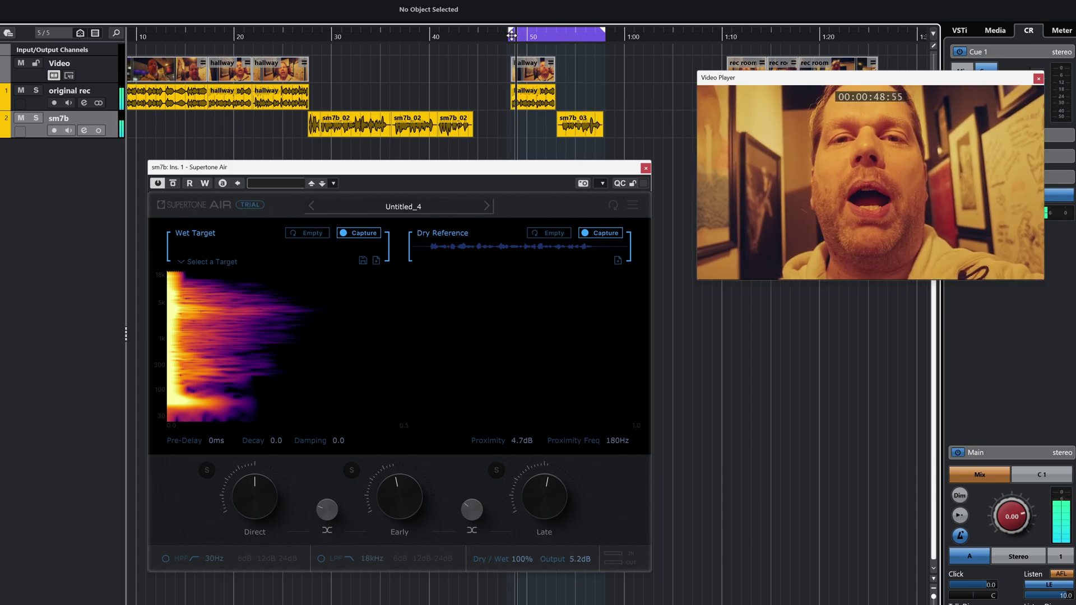
{"action": "left_click", "coordinate": [573, 37]}
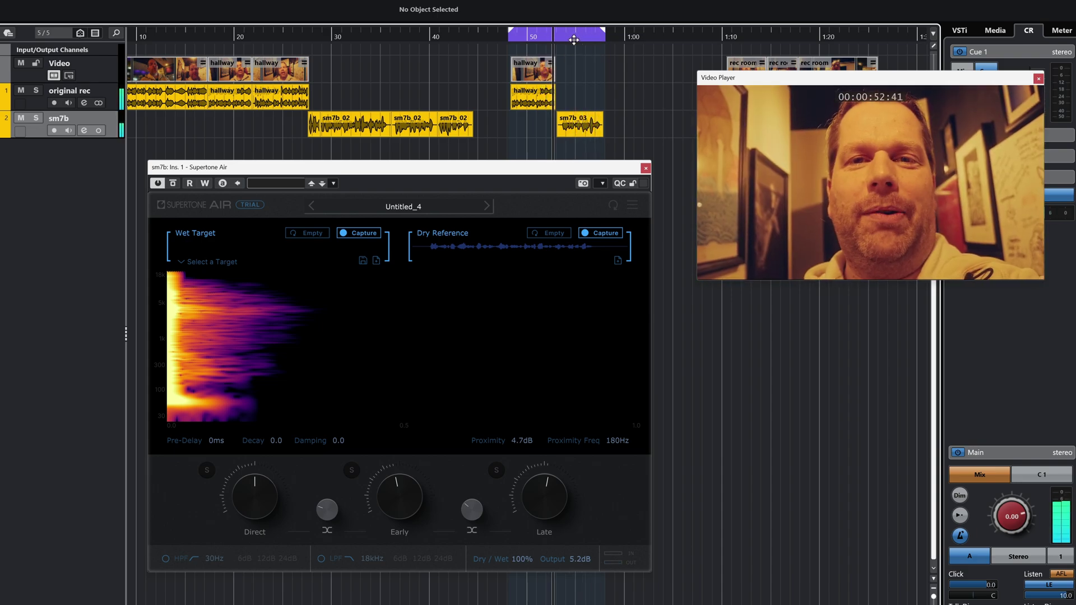
{"action": "left_click", "coordinate": [575, 38]}
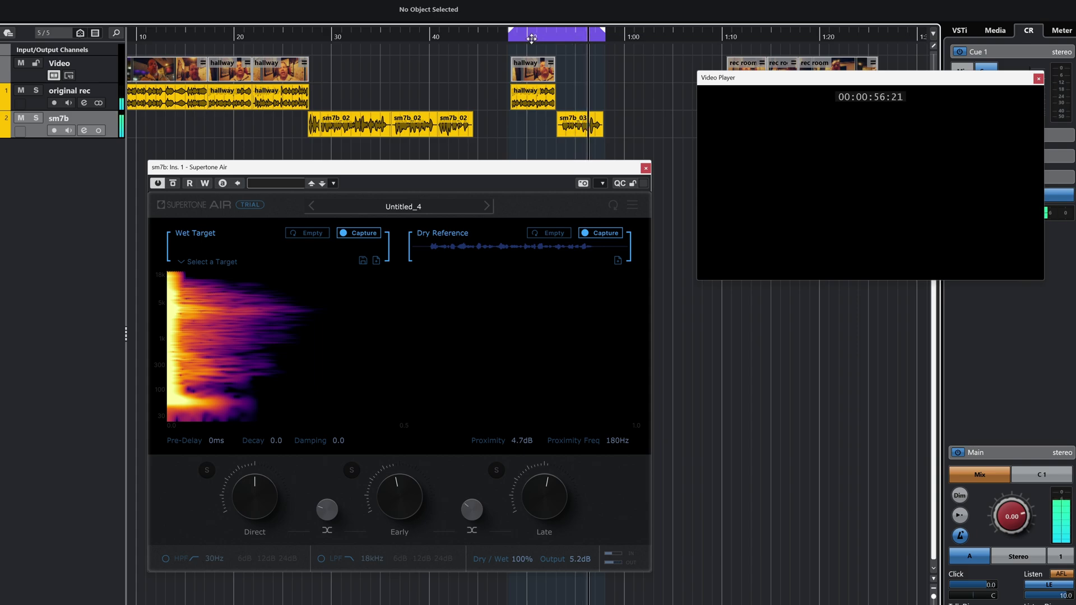
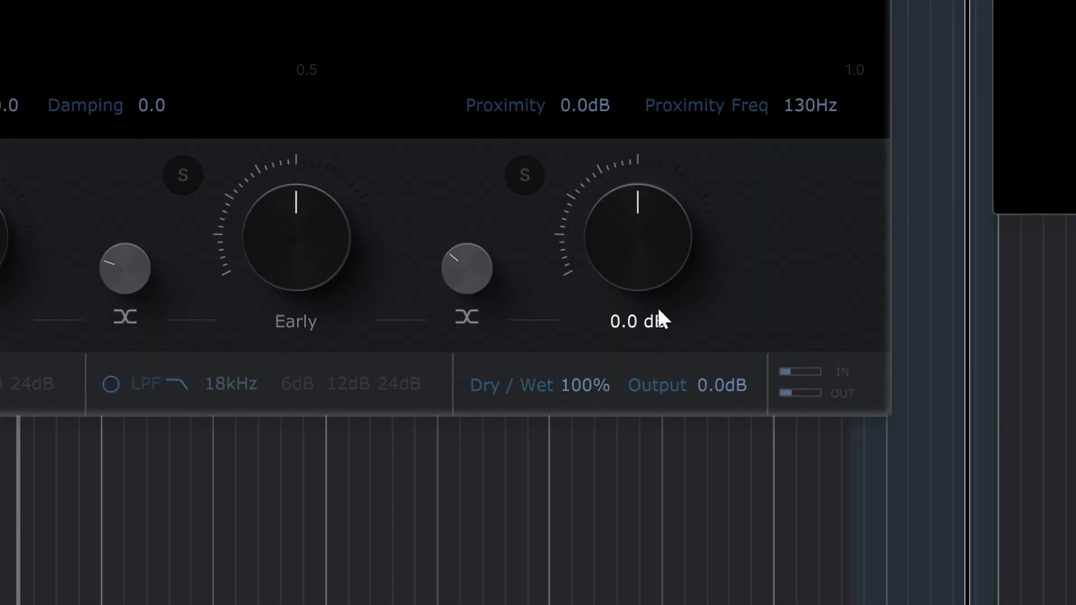
Set Air's output to 5.0 dB for the rec room match and play the looped clips for comparison
{"action": "left_click_drag", "start_coordinate": [724, 385], "coordinate": [779, 351]}
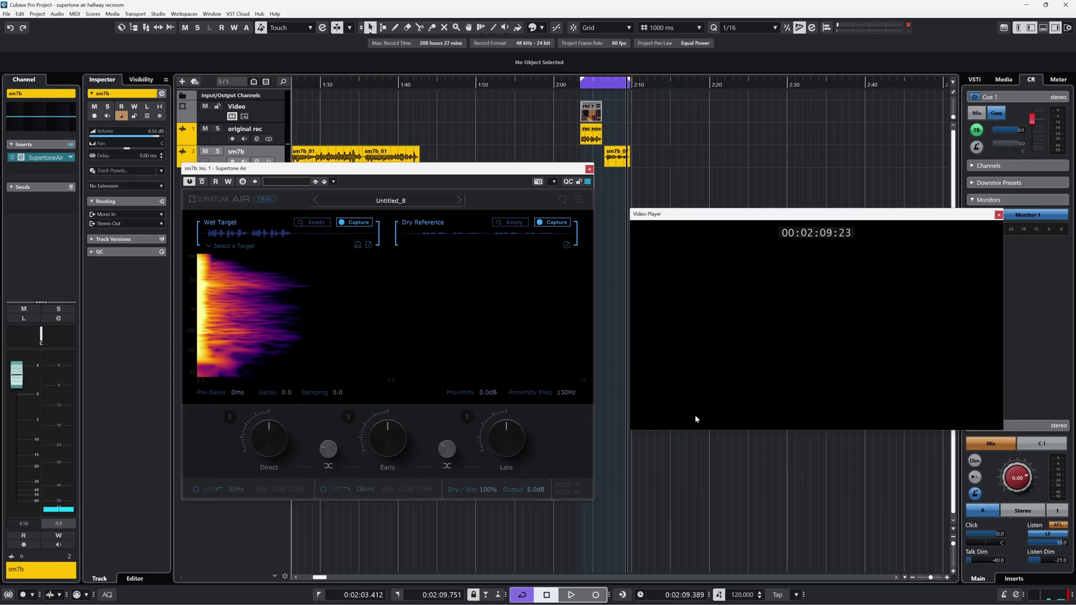
{"action": "left_click", "coordinate": [615, 85]}
{"action": "left_click", "coordinate": [601, 88]}
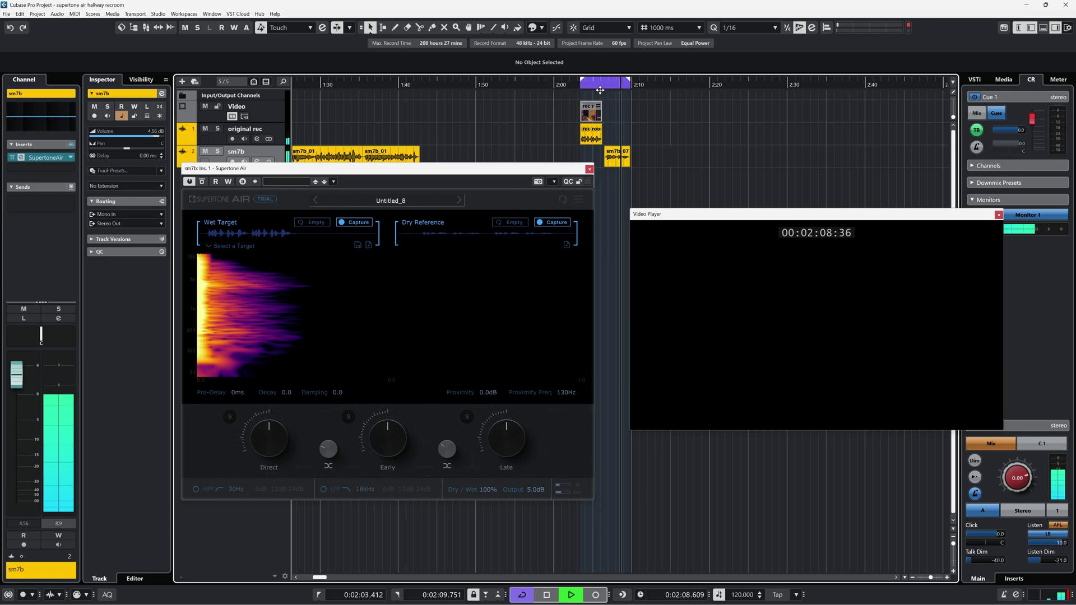
Raise Air's Late level to 1.4 dB and replay the sm7b clip in the rec room loop
{"action": "mouse_move", "coordinate": [515, 445]}
{"action": "key", "text": "space"}
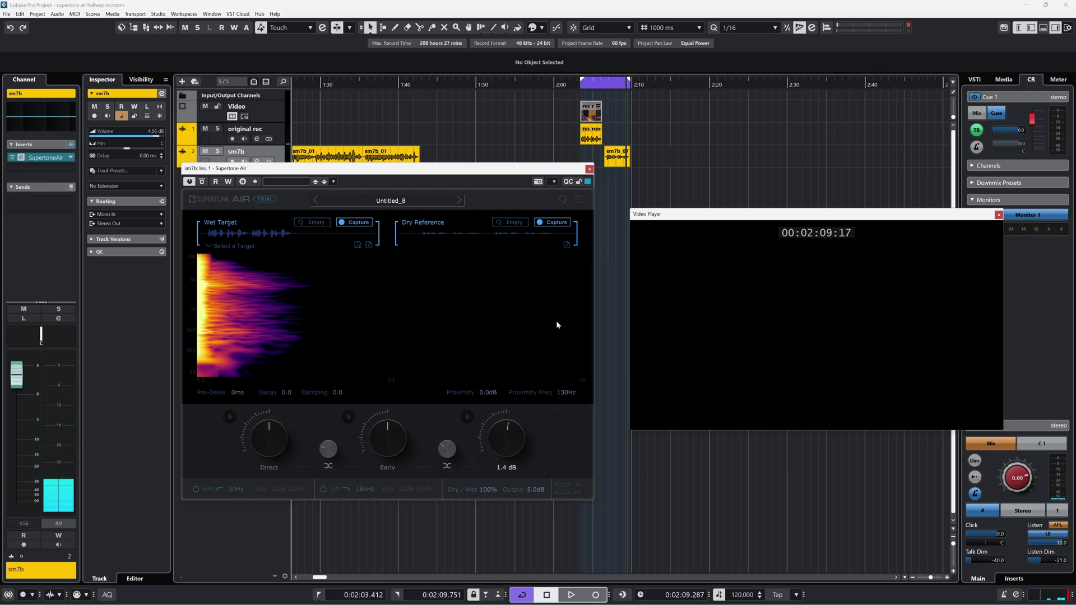
{"action": "left_click_drag", "start_coordinate": [605, 83], "coordinate": [610, 92]}
{"action": "key", "text": "space"}
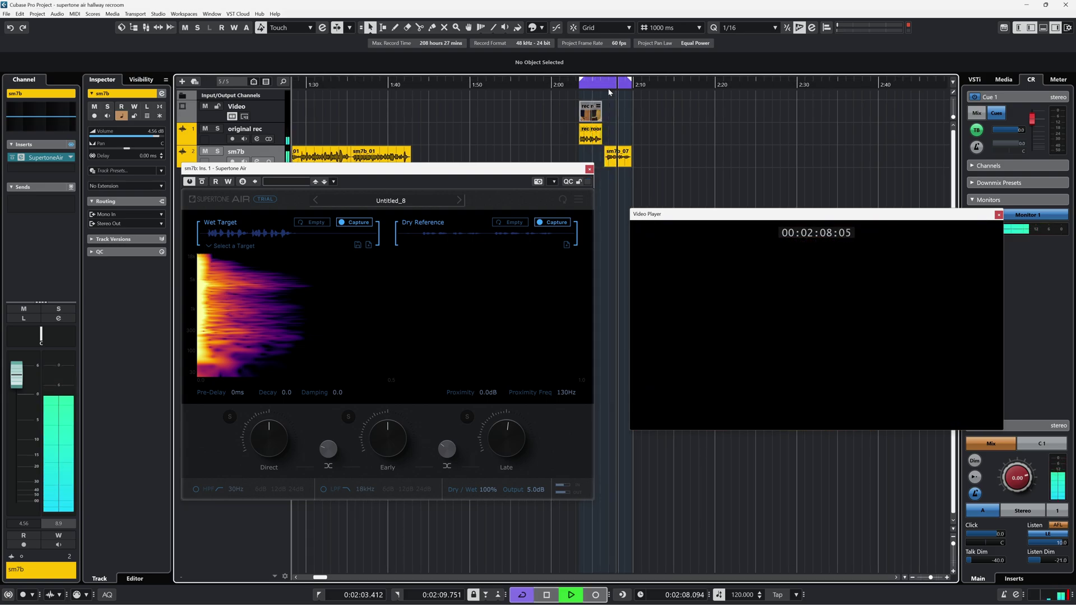
Set Air's Proximity Freq to 176 Hz and Proximity to about 4.8 dB while the rec room loop plays
{"action": "scroll", "coordinate": [576, 390], "scroll_direction": "up", "scroll_amount": 2}
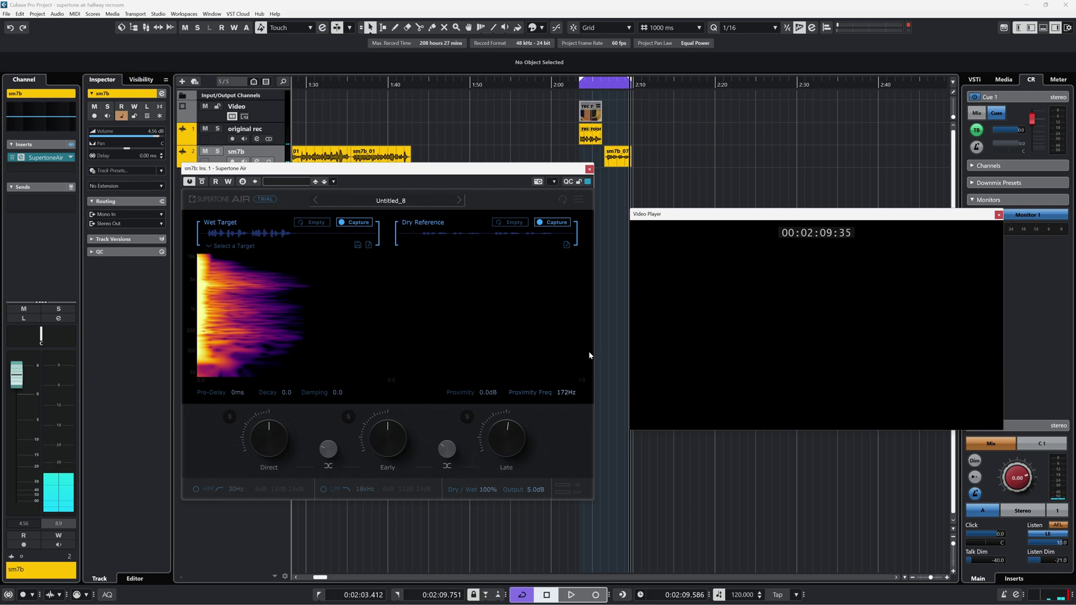
{"action": "key", "text": "space"}
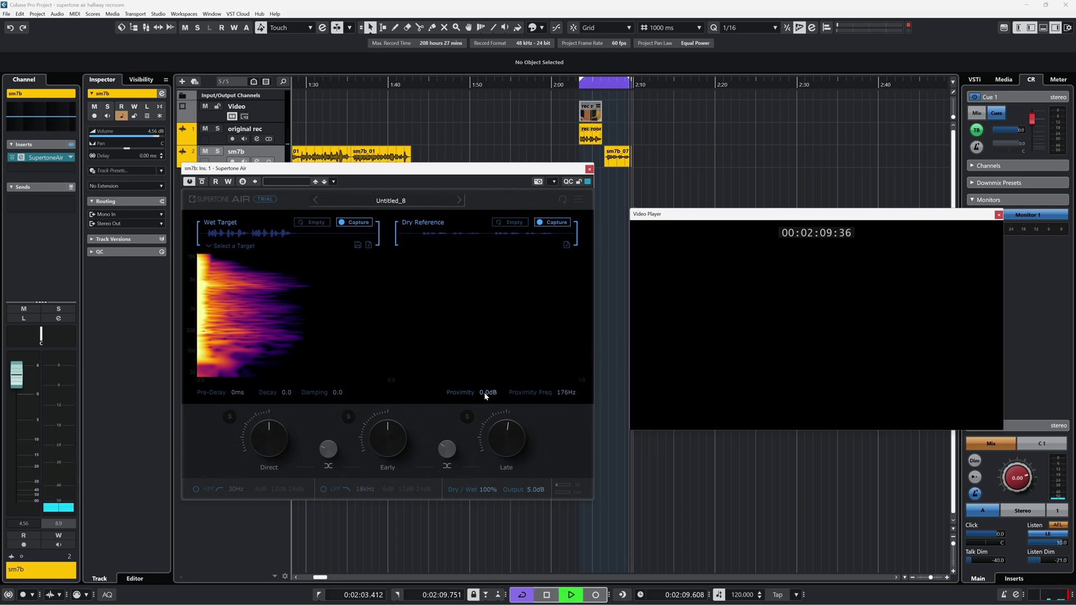
{"action": "scroll", "coordinate": [487, 393], "scroll_direction": "up", "scroll_amount": 5}
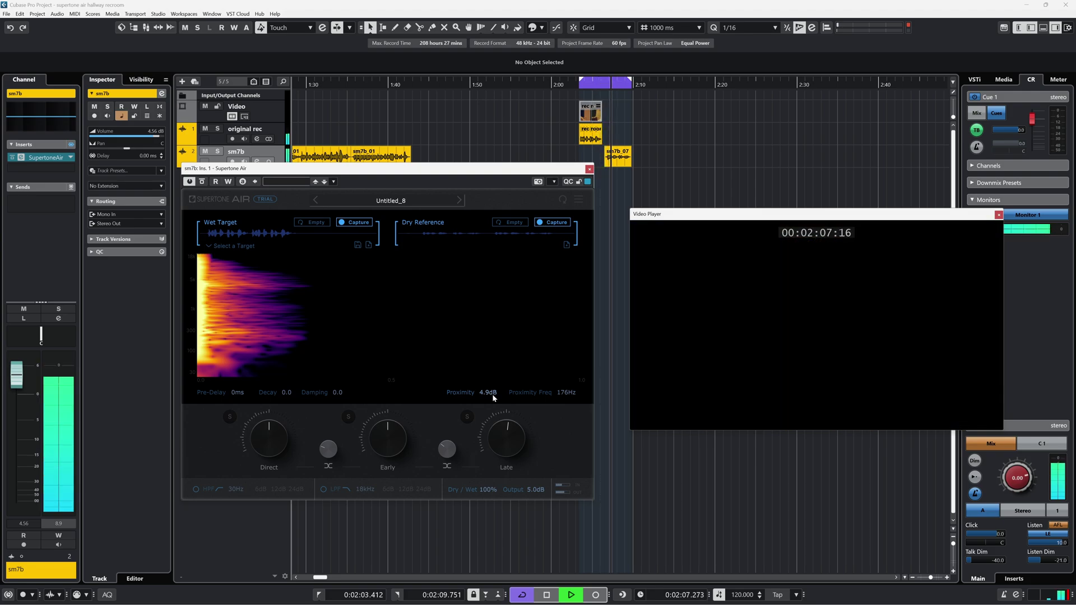
{"action": "scroll", "coordinate": [494, 396], "scroll_direction": "up", "scroll_amount": 2}
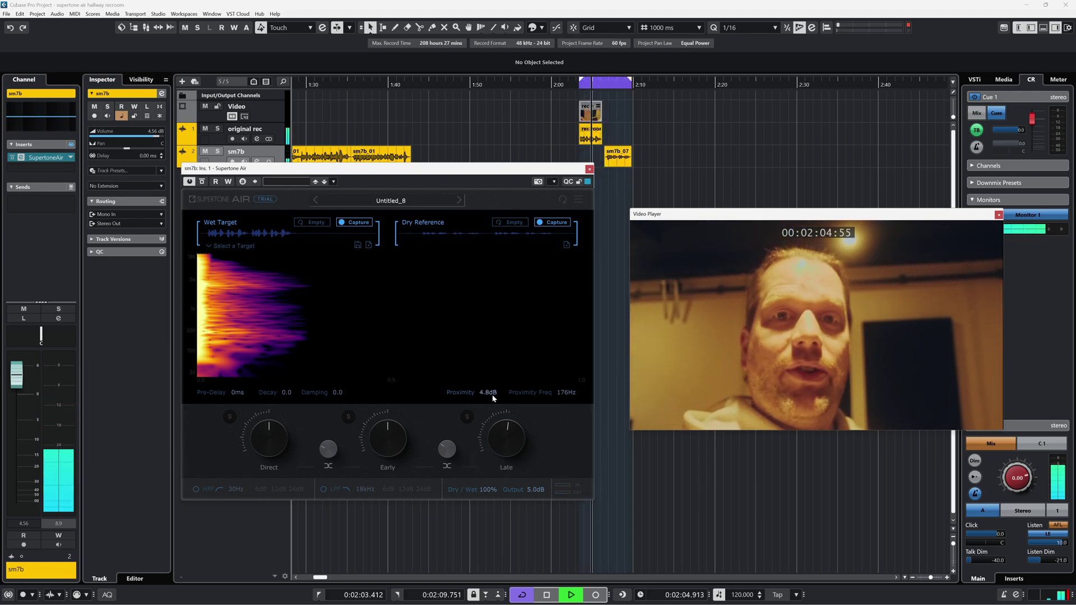
{"action": "scroll", "coordinate": [492, 394], "scroll_direction": "up", "scroll_amount": 1}
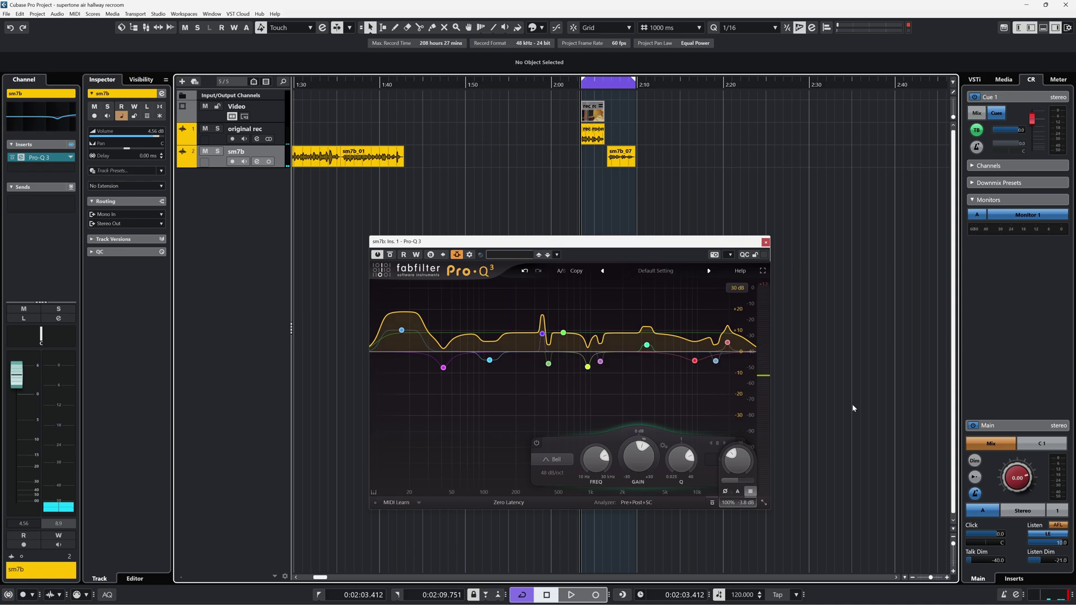
Play the rec room loop and compare the SM7B take with Pro-Q 3 bypassed and active
{"action": "left_click", "coordinate": [647, 345]}
{"action": "key", "text": "Up"}
{"action": "key", "text": "space"}
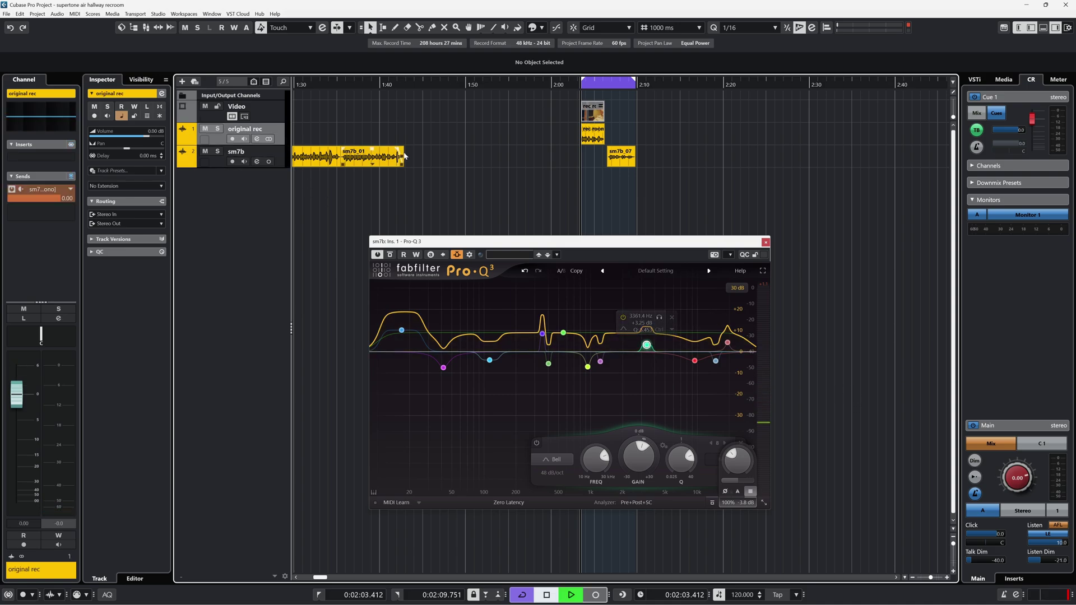
{"action": "right_click", "coordinate": [279, 149]}
{"action": "key", "text": "Escape"}
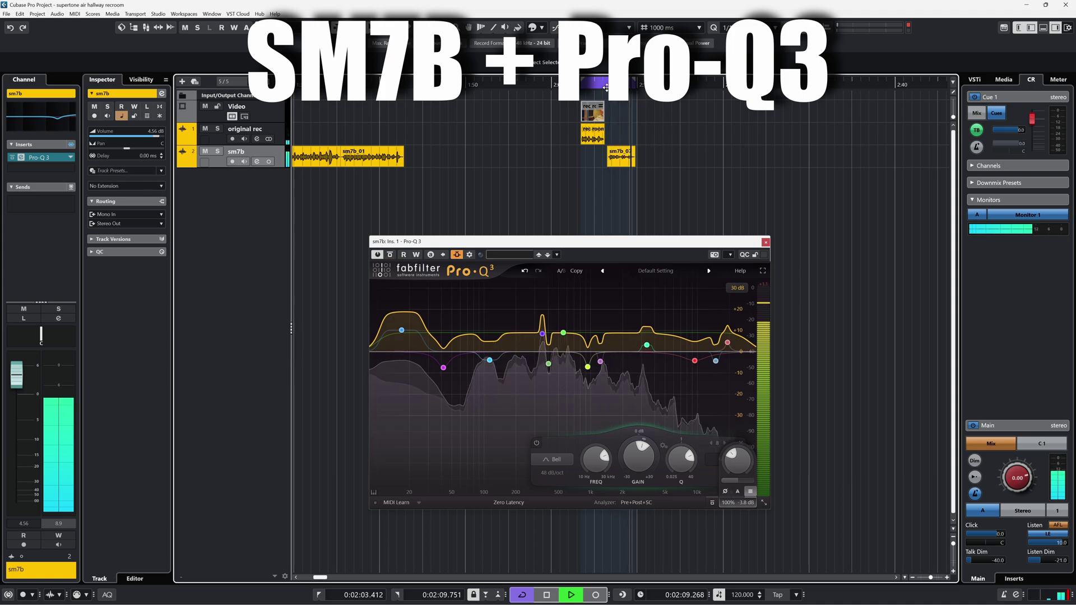
{"action": "left_click", "coordinate": [391, 254]}
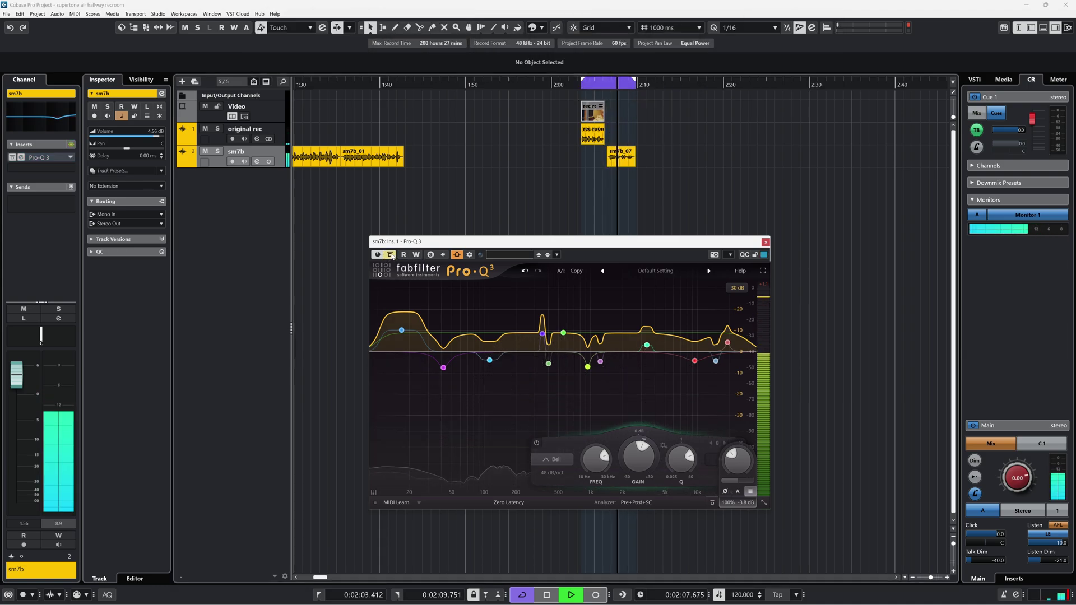
{"action": "left_click", "coordinate": [391, 255]}
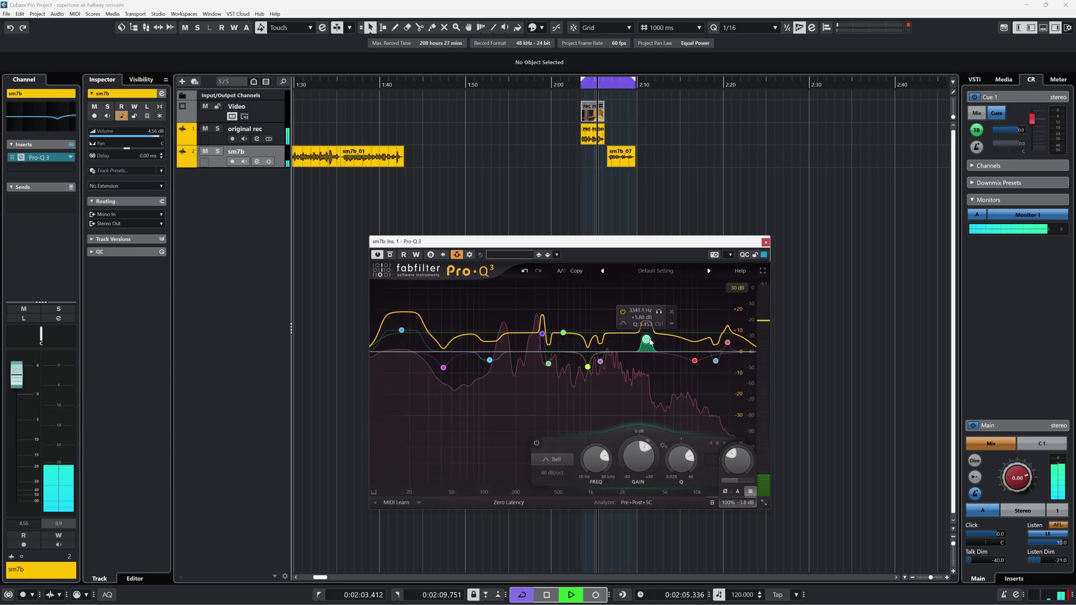
Boost Pro-Q 3's bell band near 3.3 kHz to about 9 dB
{"action": "left_click_drag", "start_coordinate": [650, 337], "coordinate": [650, 335]}
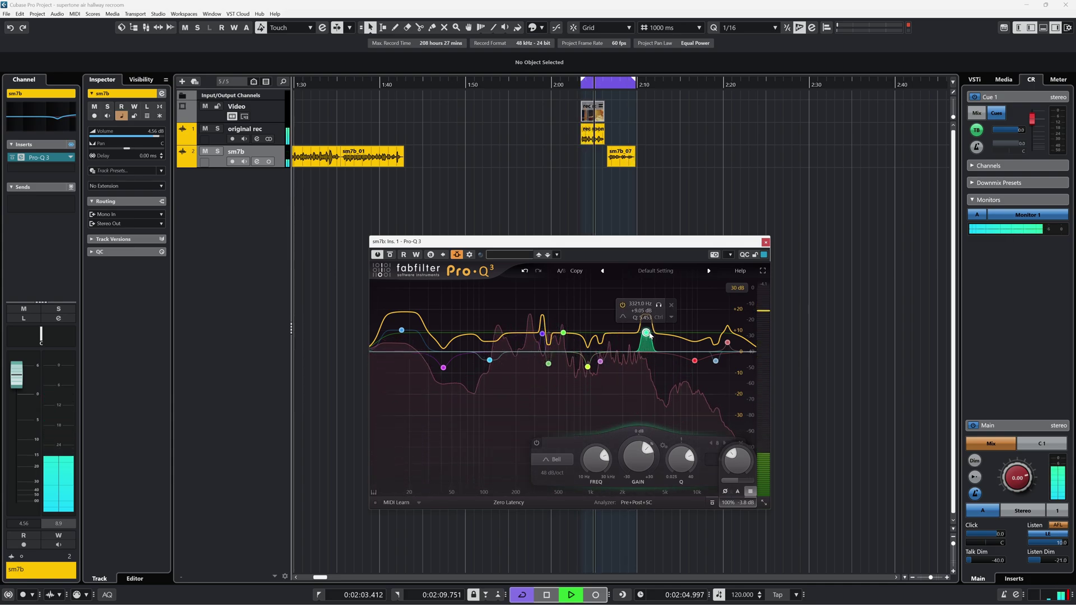
{"action": "left_click_drag", "start_coordinate": [651, 333], "coordinate": [650, 334]}
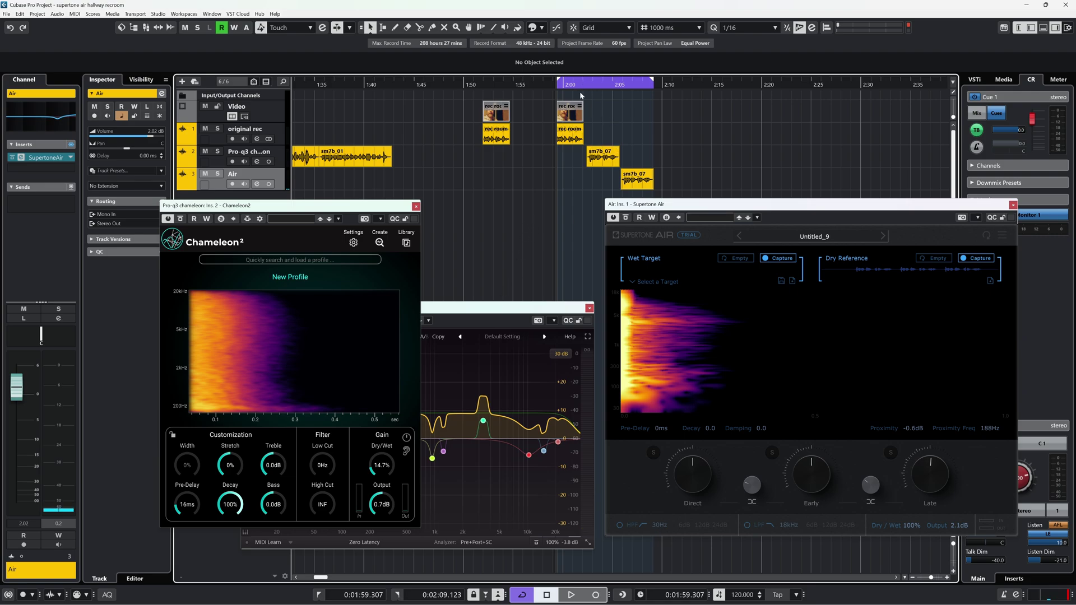
Play the rec room loop and set the peak band in the Pro-q3 chameleon track's equalizer to about 3250 Hz with 10 dB gain
{"action": "left_click", "coordinate": [596, 162]}
{"action": "key", "text": "space"}
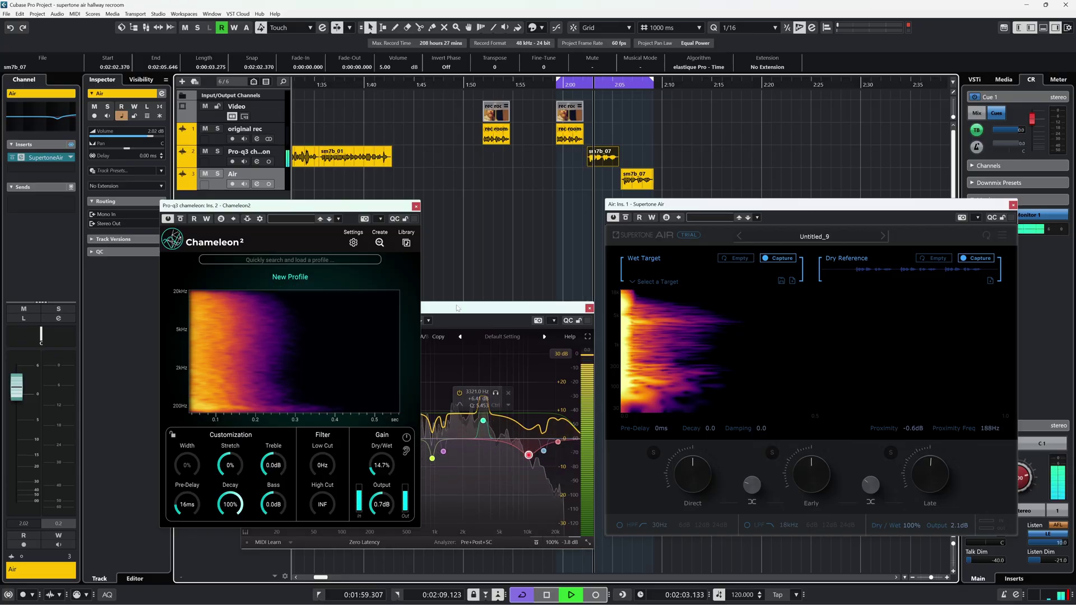
{"action": "left_click", "coordinate": [435, 349]}
{"action": "left_click", "coordinate": [286, 209]}
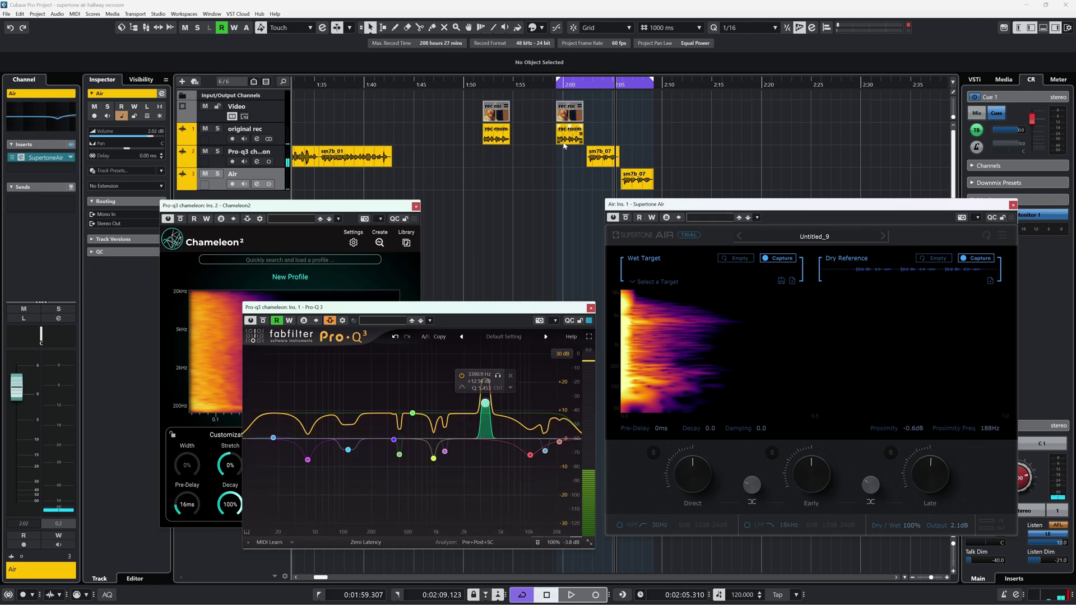
{"action": "double_click", "coordinate": [592, 87]}
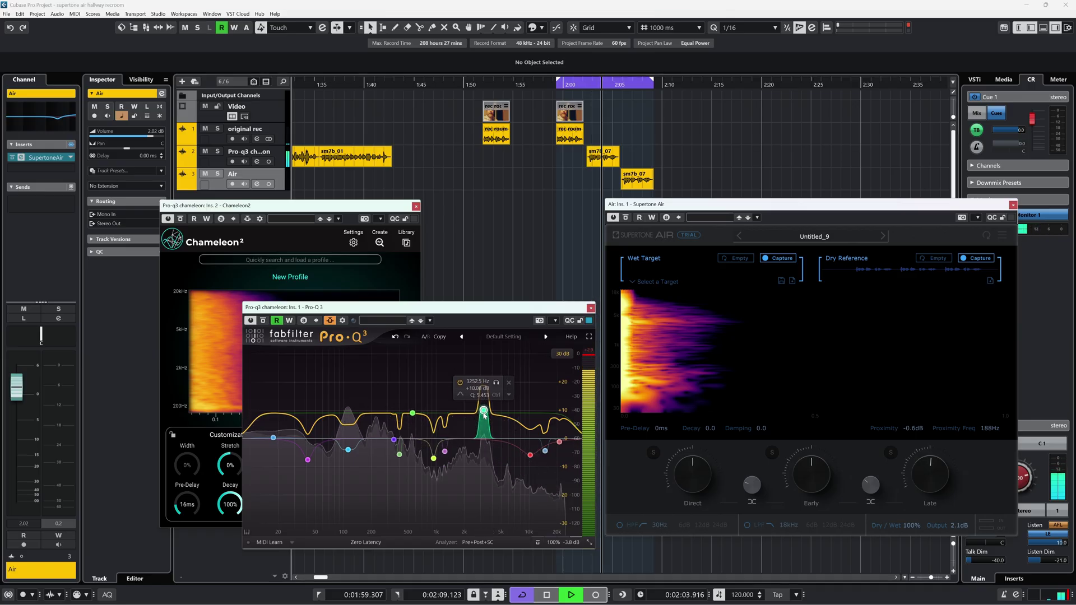
{"action": "left_click", "coordinate": [559, 147]}
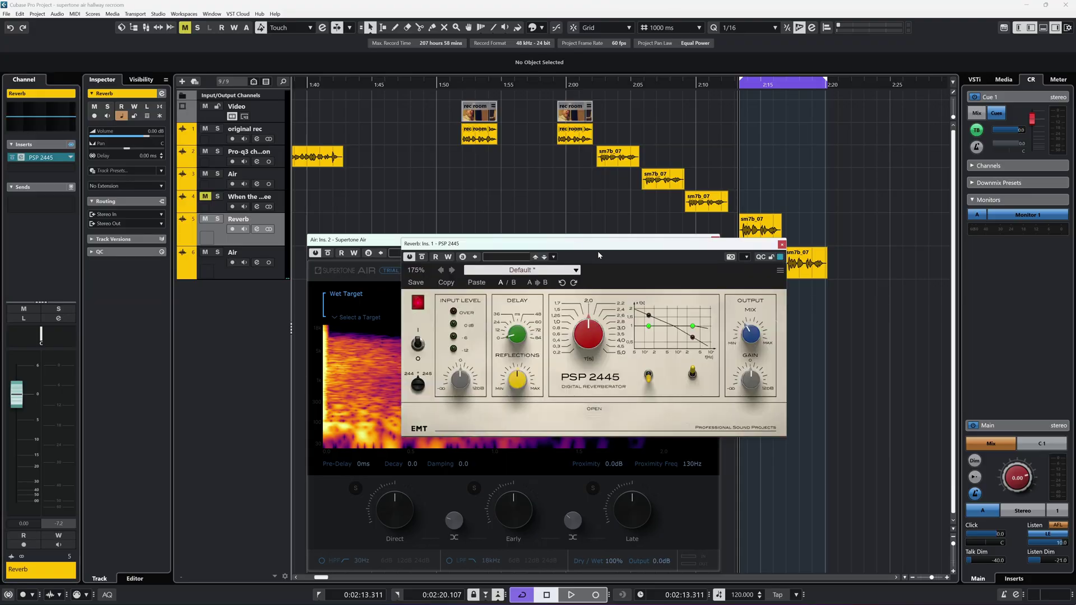
Move the PSP 2445 and Supertone Air plug-in windows apart, and play the looped Reverb track clip
{"action": "left_click_drag", "start_coordinate": [598, 255], "coordinate": [330, 165]}
{"action": "left_click_drag", "start_coordinate": [564, 248], "coordinate": [607, 244]}
{"action": "key", "text": "space"}
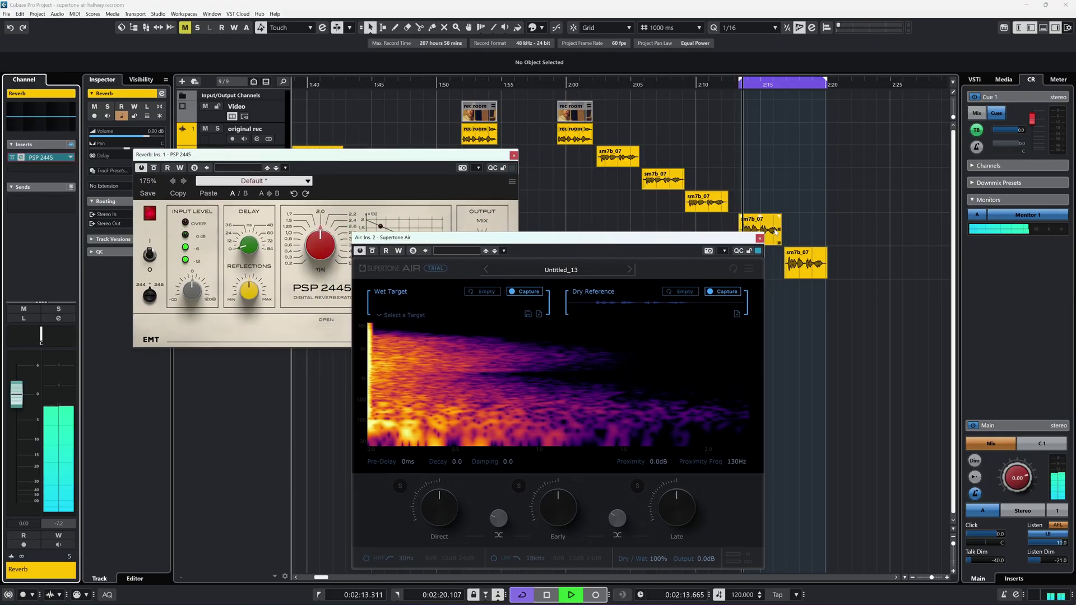
Compare the PSP 2445 reverb with the Supertone Air match while the loop plays, and stop playback
{"action": "left_click", "coordinate": [317, 181]}
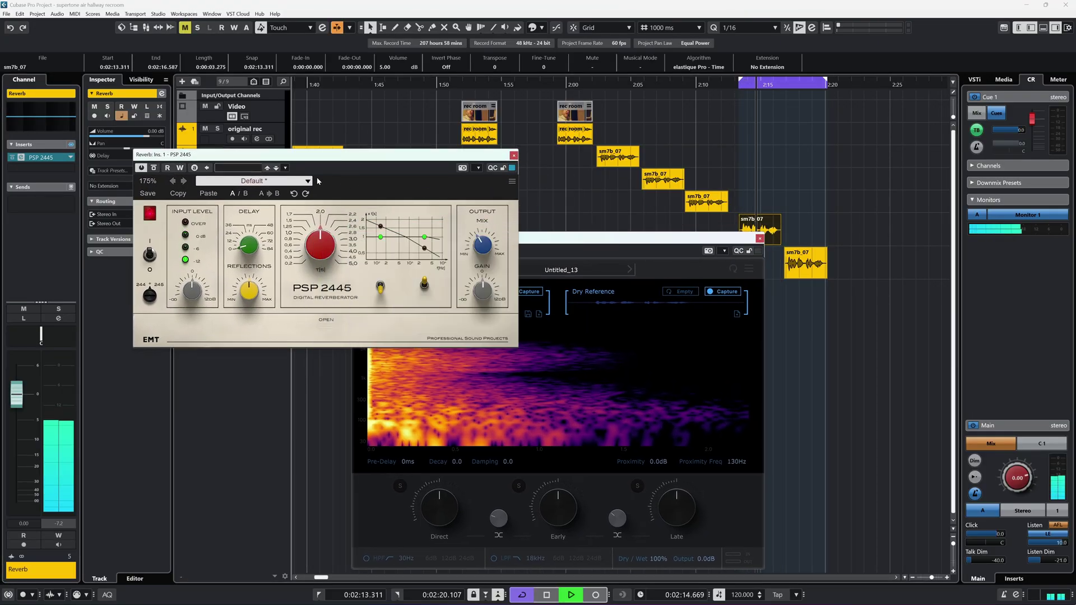
{"action": "left_click", "coordinate": [574, 247]}
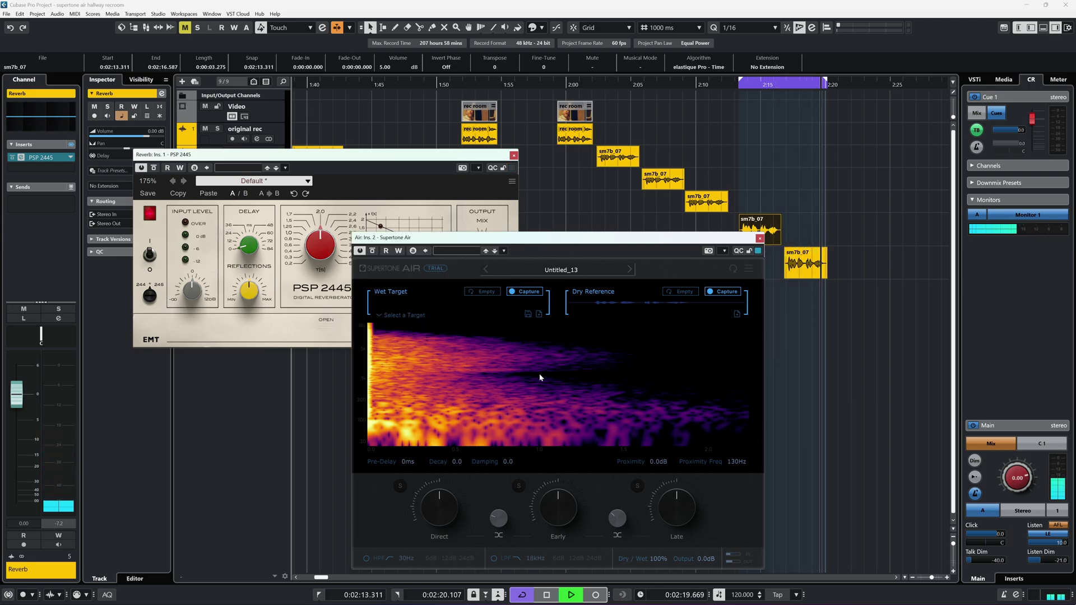
{"action": "key", "text": "space"}
Move the PSP 2445 window clear of the sm7b_07 clips and replay the loop from its start
{"action": "left_click_drag", "start_coordinate": [353, 162], "coordinate": [529, 160]}
{"action": "left_click", "coordinate": [271, 231]}
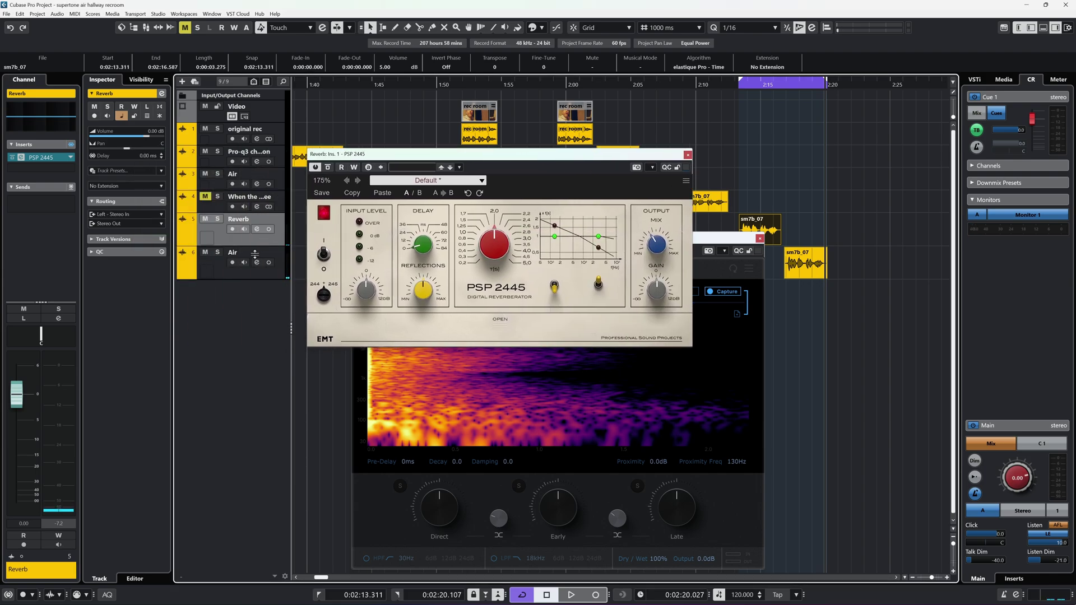
{"action": "left_click_drag", "start_coordinate": [682, 156], "coordinate": [491, 142]}
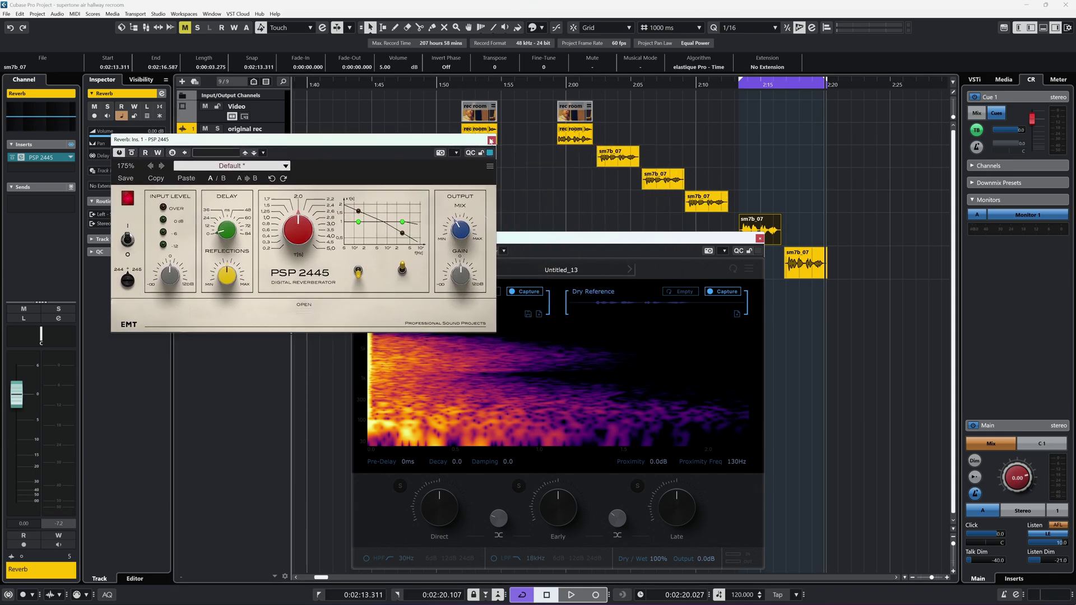
{"action": "left_click_drag", "start_coordinate": [738, 89], "coordinate": [739, 88]}
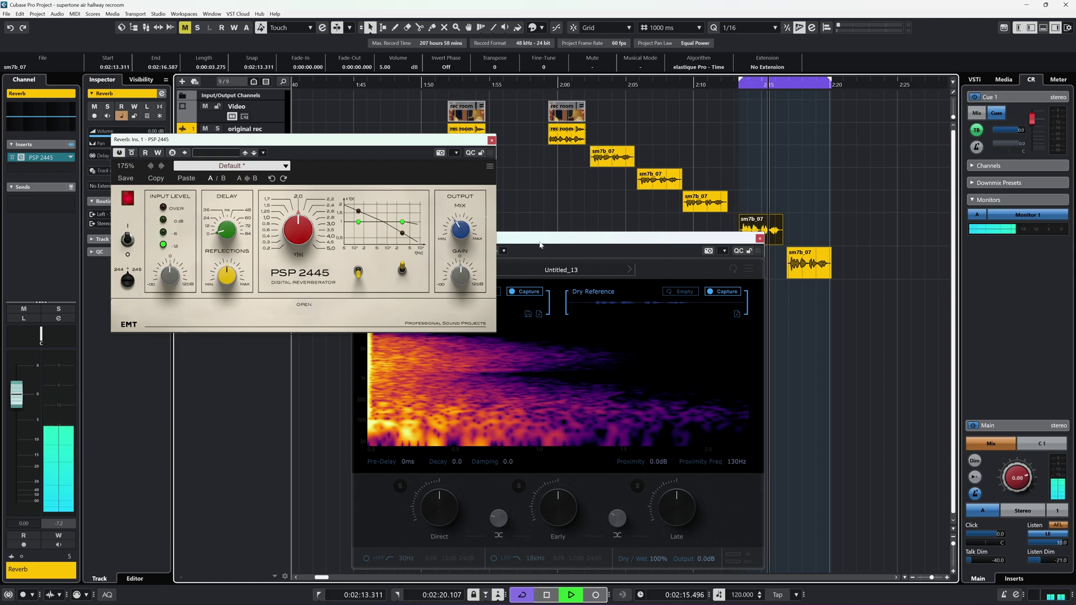
Reduce the Early and Late levels in Supertone Air and set Damping to 0.2
{"action": "left_click", "coordinate": [600, 365]}
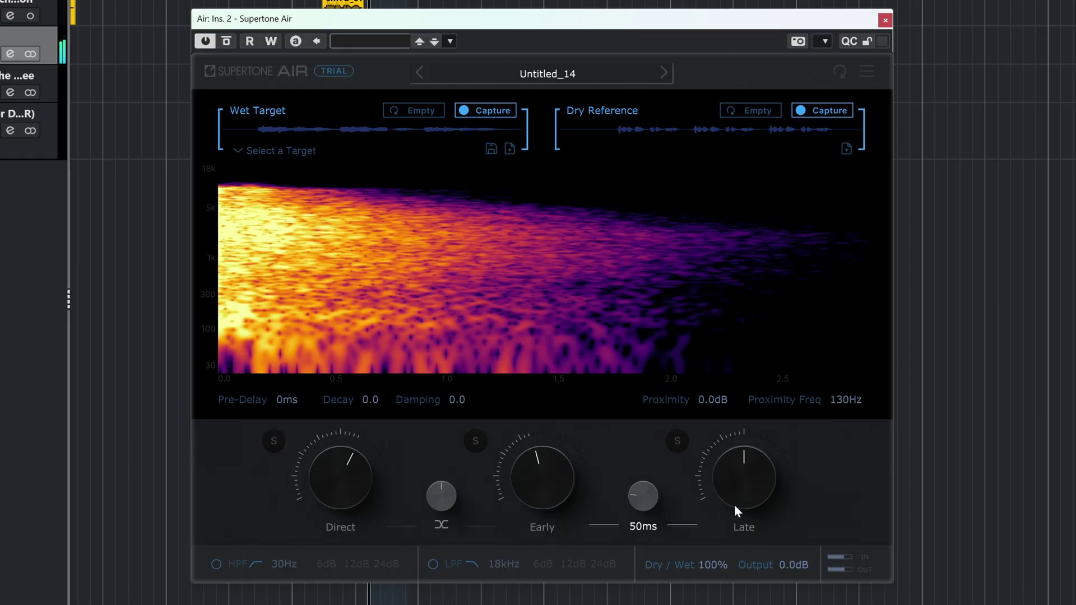
{"action": "scroll", "coordinate": [570, 476], "scroll_direction": "down", "scroll_amount": 2}
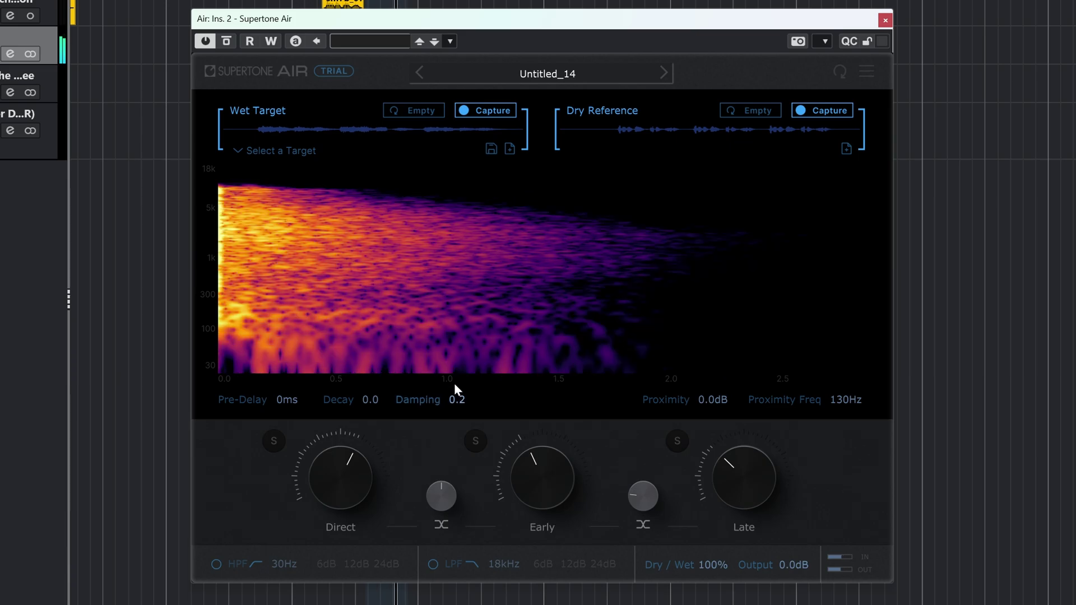